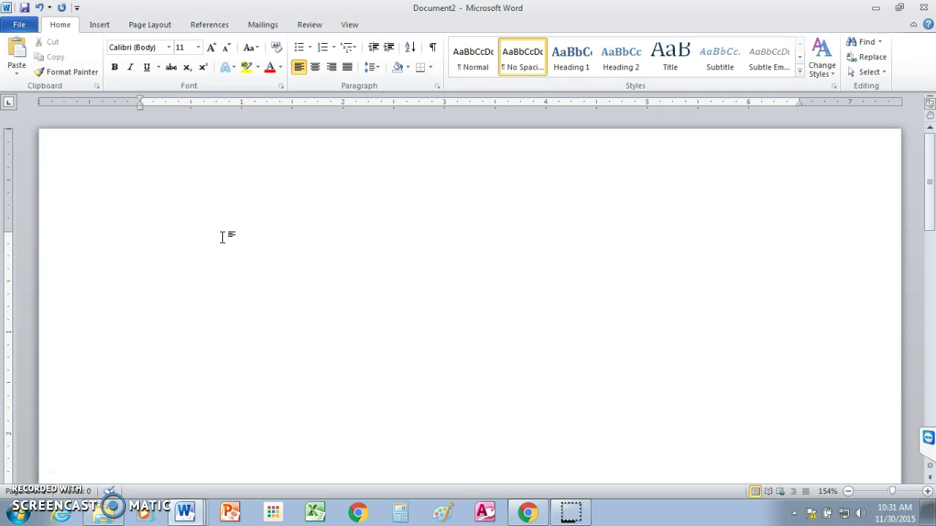
# Step: Set the empty page's first line to centered Aharoni 16 pt for the letterhead
pyautogui.click(220, 240)
pyautogui.click(204, 299)
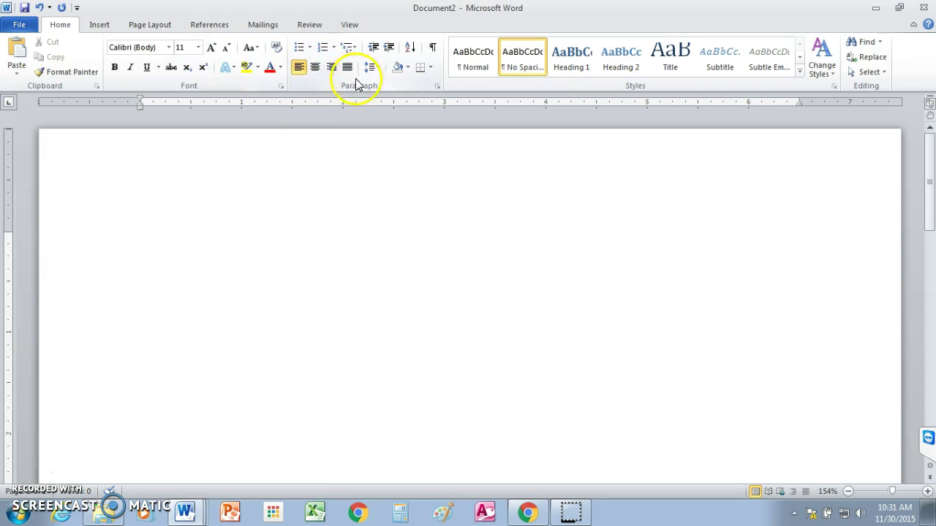
pyautogui.click(316, 69)
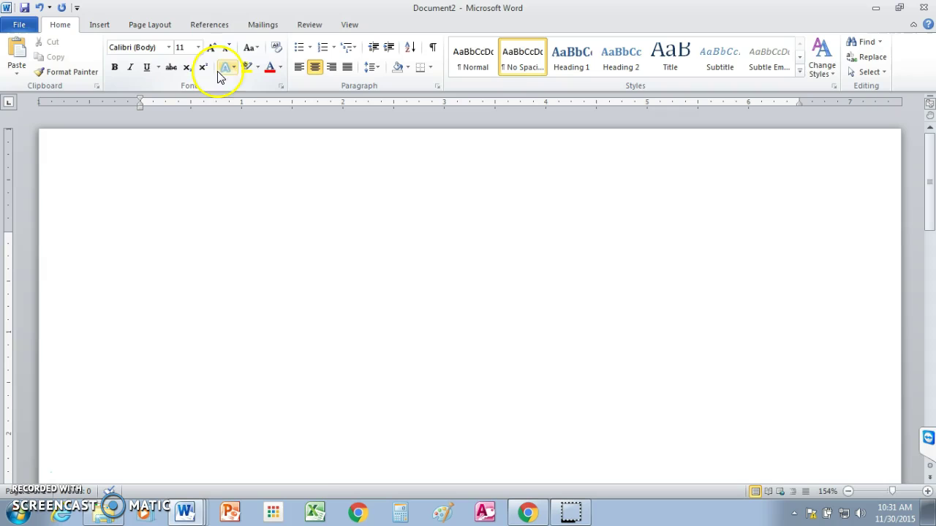
pyautogui.click(198, 47)
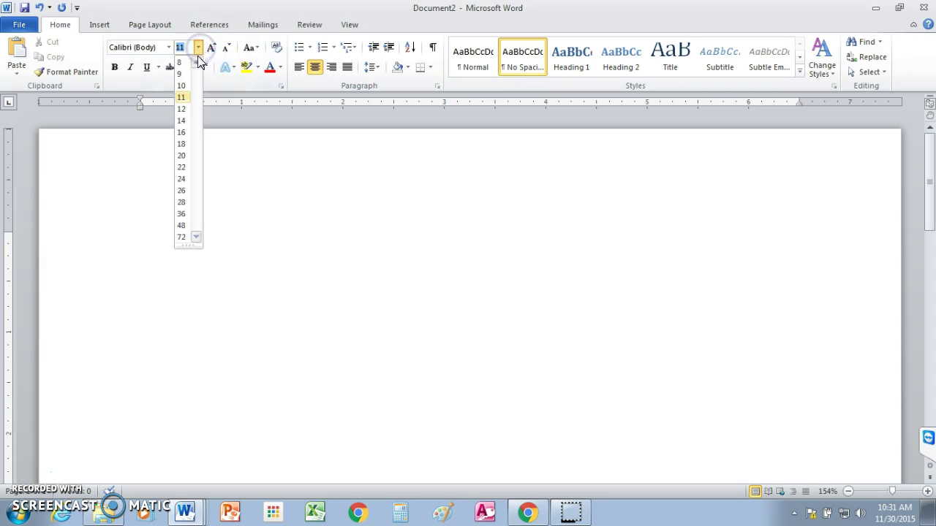
pyautogui.click(182, 132)
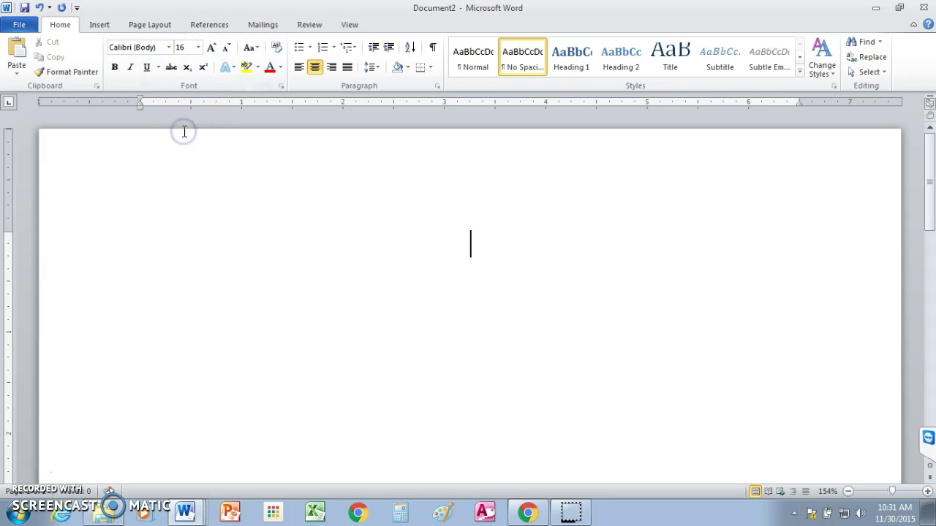
pyautogui.click(168, 48)
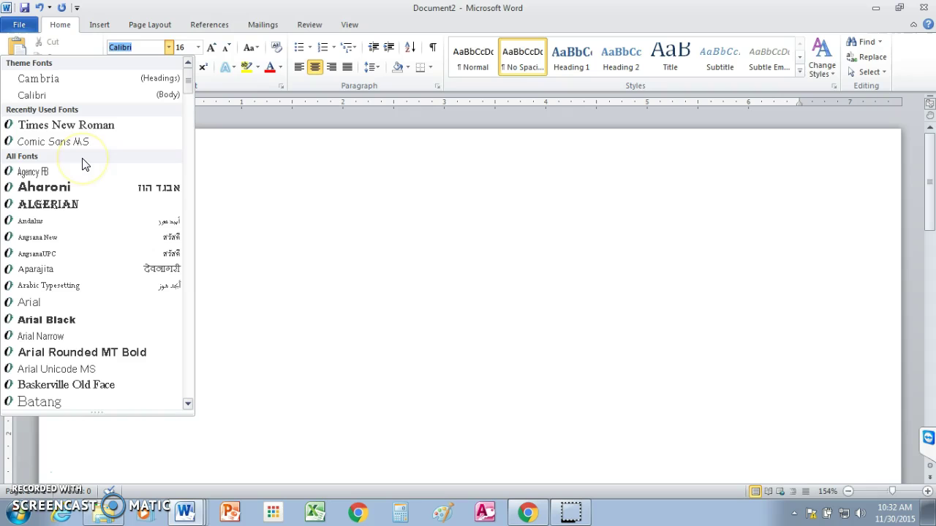
pyautogui.click(60, 188)
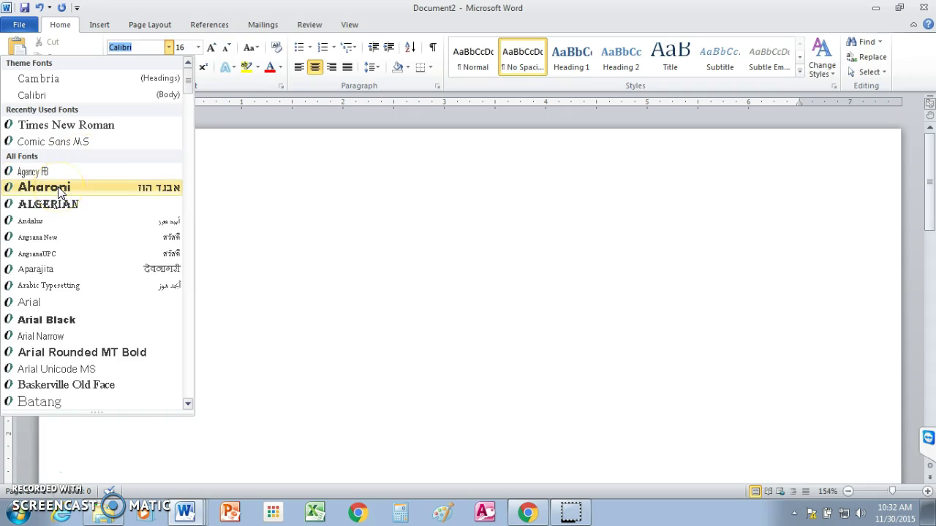
pyautogui.click(49, 196)
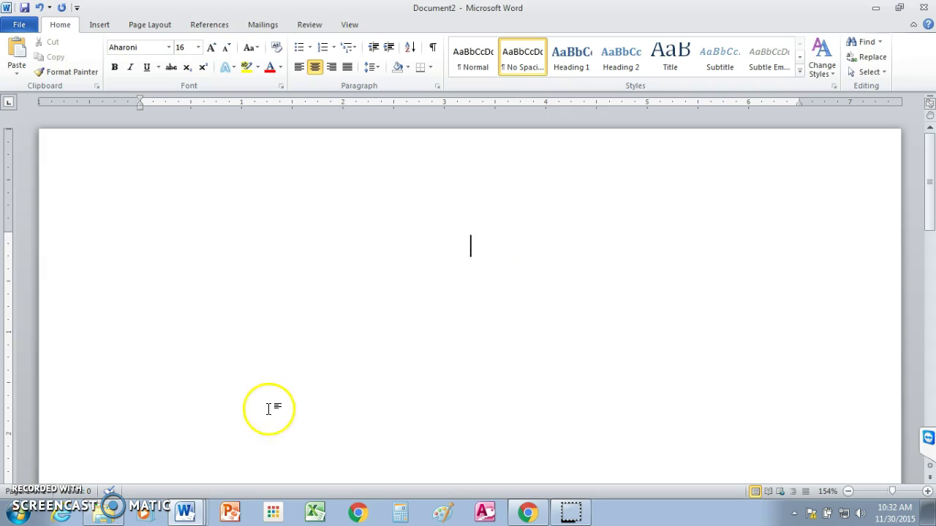
pyautogui.hotkey('ctrl', 'v')
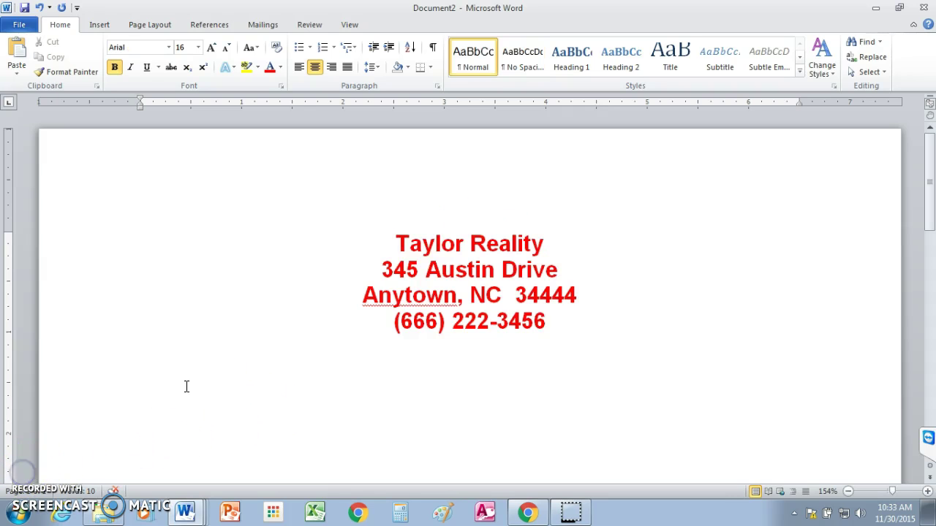
pyautogui.click(537, 383)
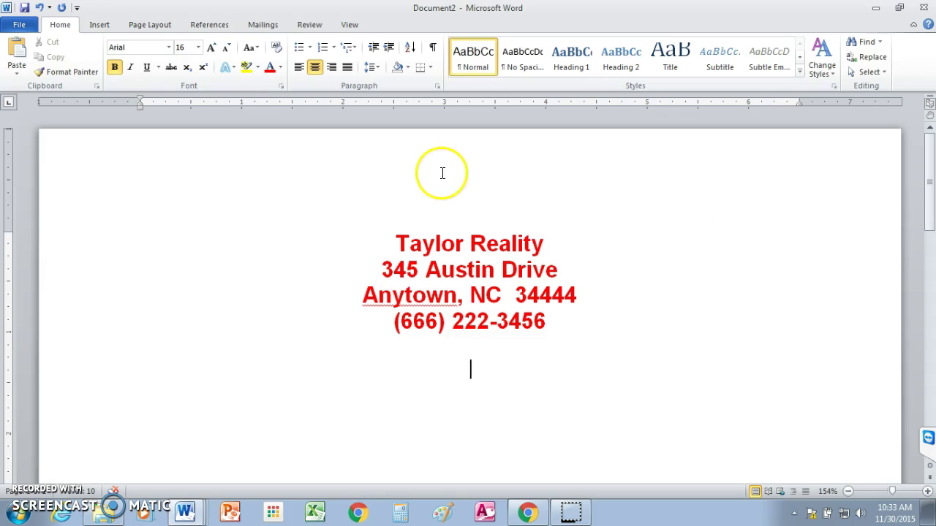
# Step: Start a new left-aligned line in Times New Roman 12 pt with Automatic black colour
pyautogui.press('Return')
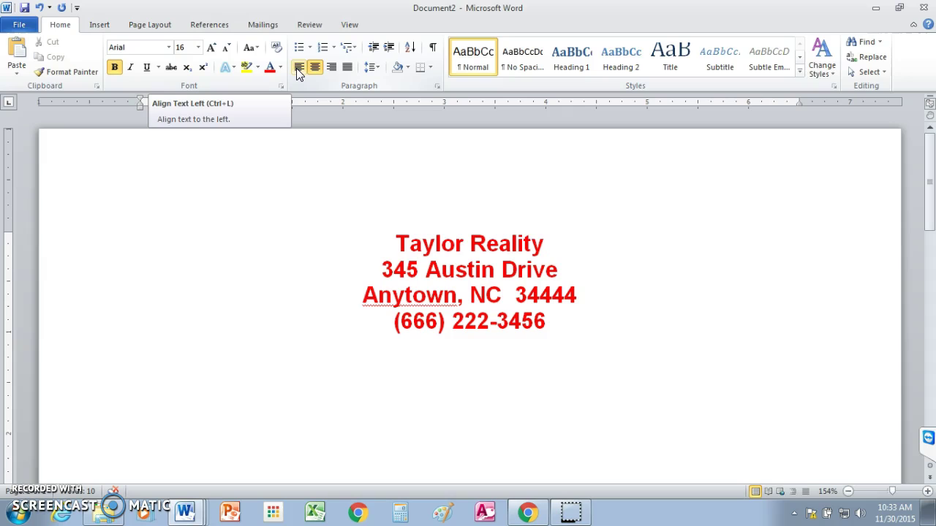
pyautogui.click(298, 68)
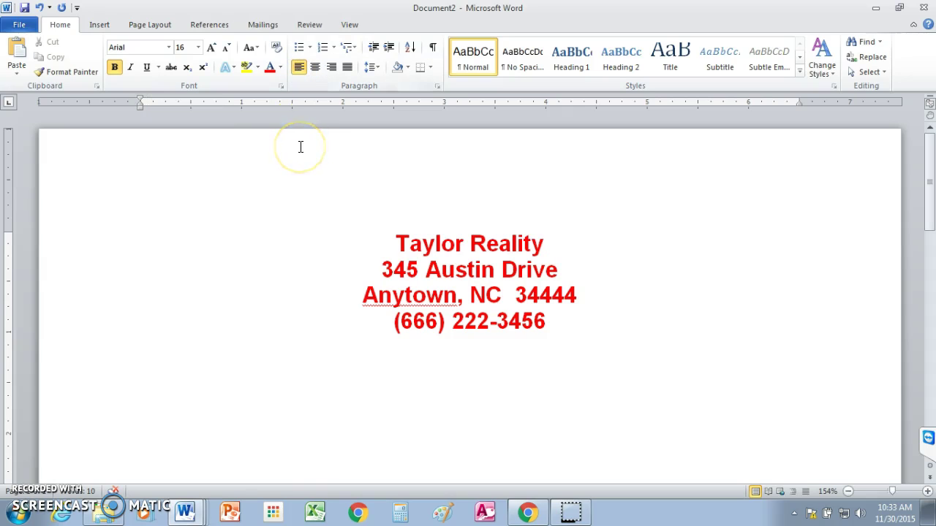
pyautogui.click(168, 49)
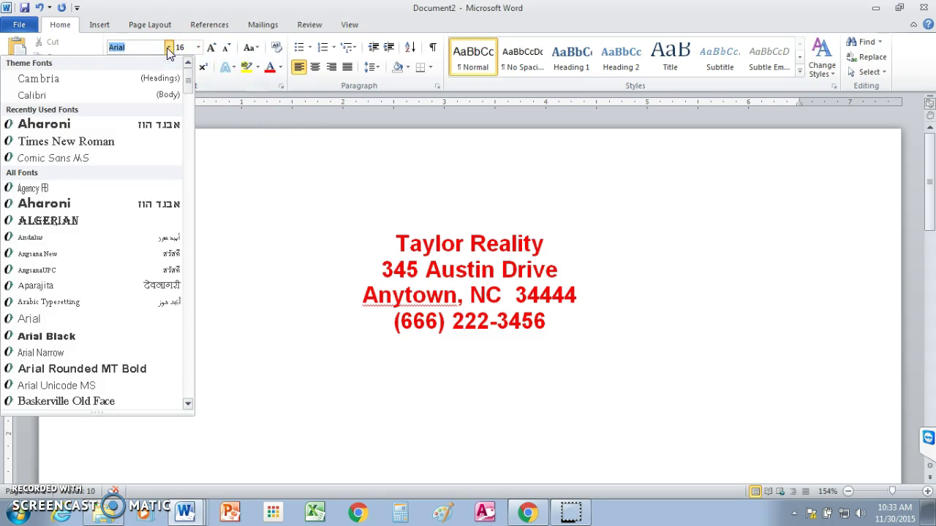
pyautogui.click(86, 141)
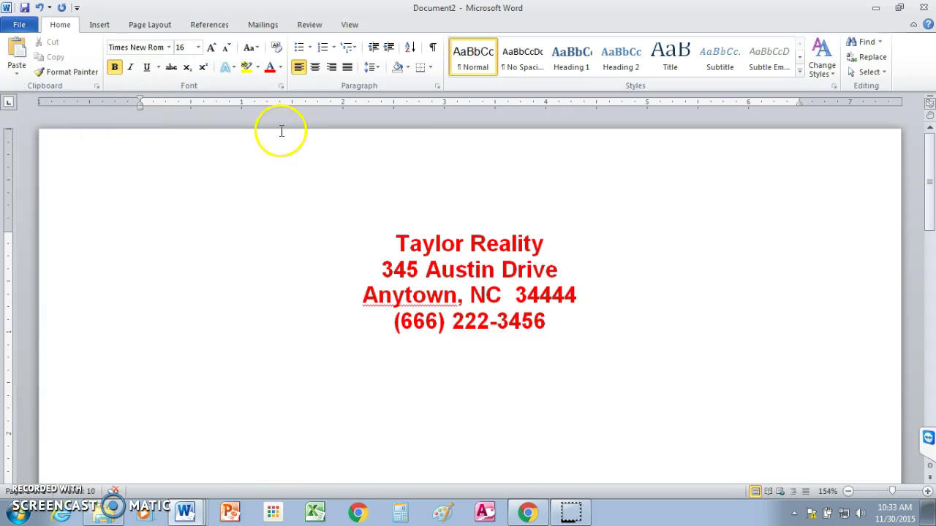
pyautogui.click(197, 47)
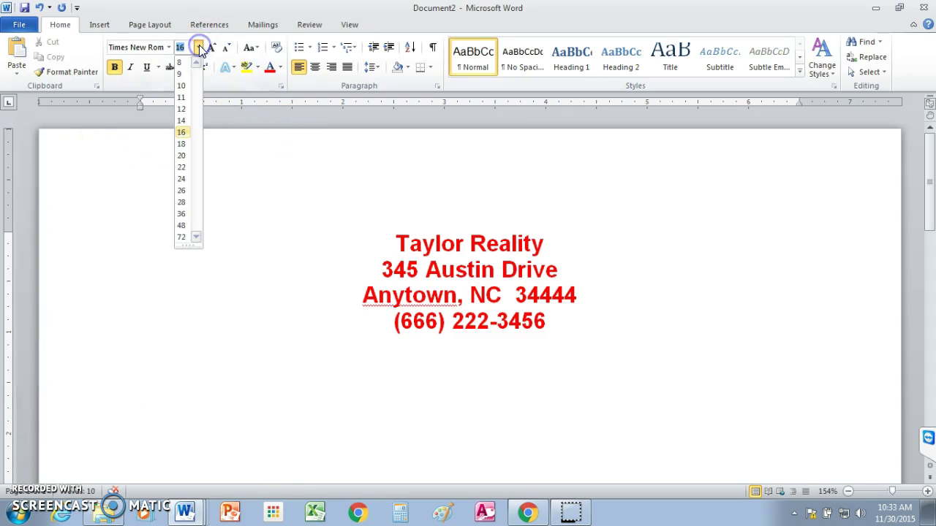
pyautogui.click(182, 110)
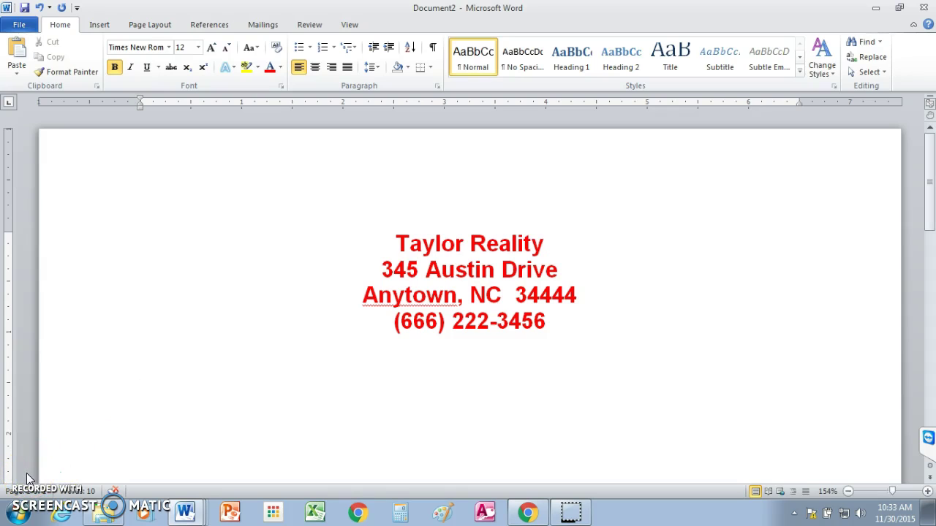
pyautogui.click(280, 66)
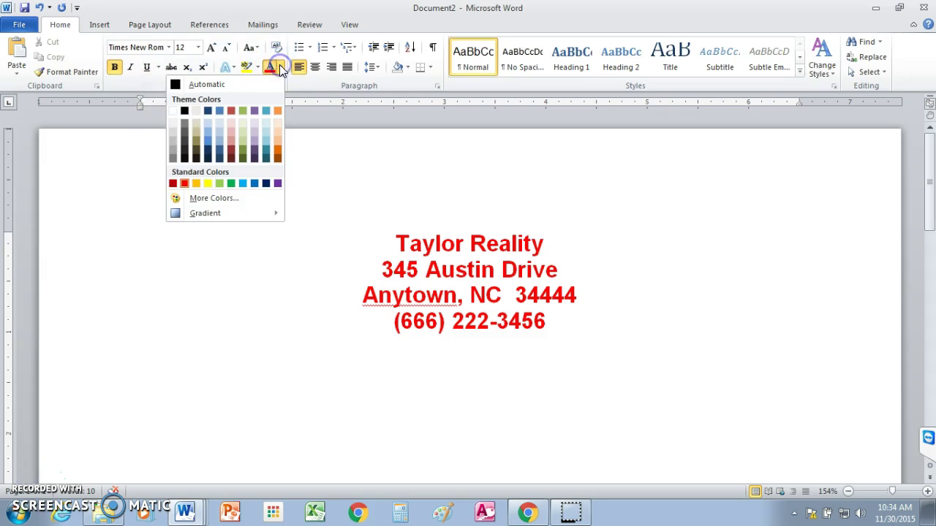
pyautogui.click(176, 84)
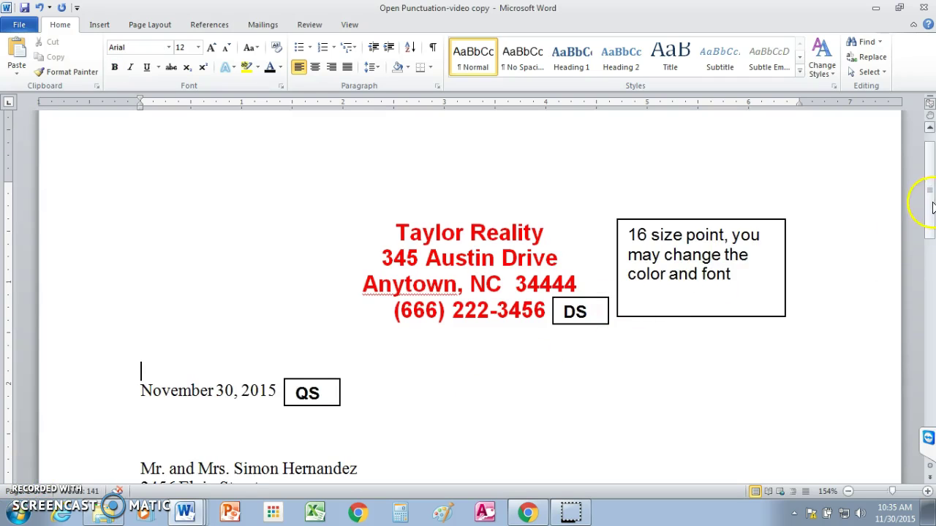
# Step: Scroll past the annotated sample letter to the clean version with the Hernandez inside address
pyautogui.moveTo(931, 205)
pyautogui.mouseDown()
pyautogui.moveTo(931, 334)
pyautogui.moveTo(930, 212)
pyautogui.mouseUp()
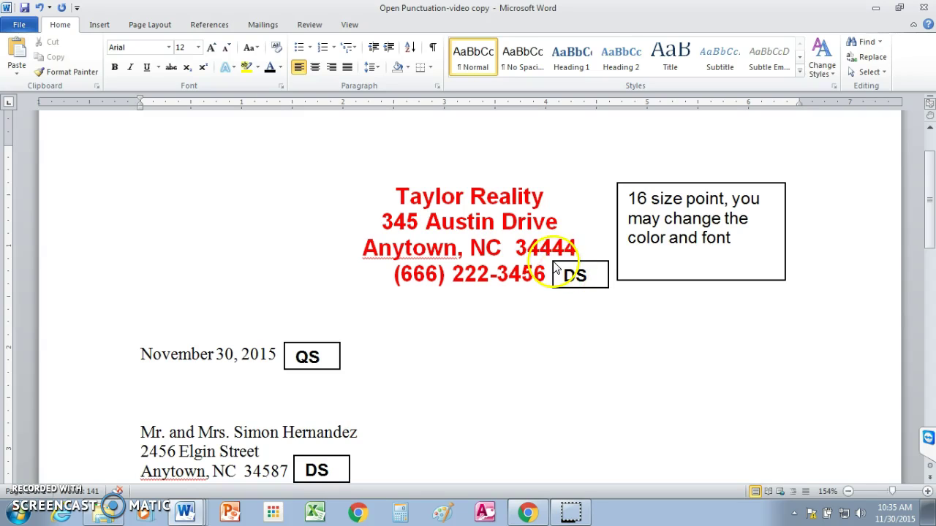
pyautogui.scroll(-1, 914, 270)
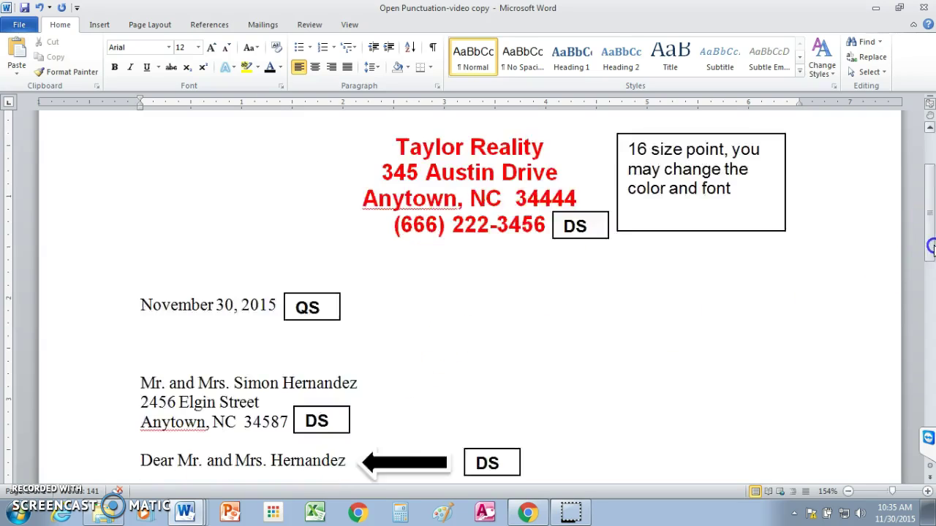
pyautogui.scroll(-2, 805, 269)
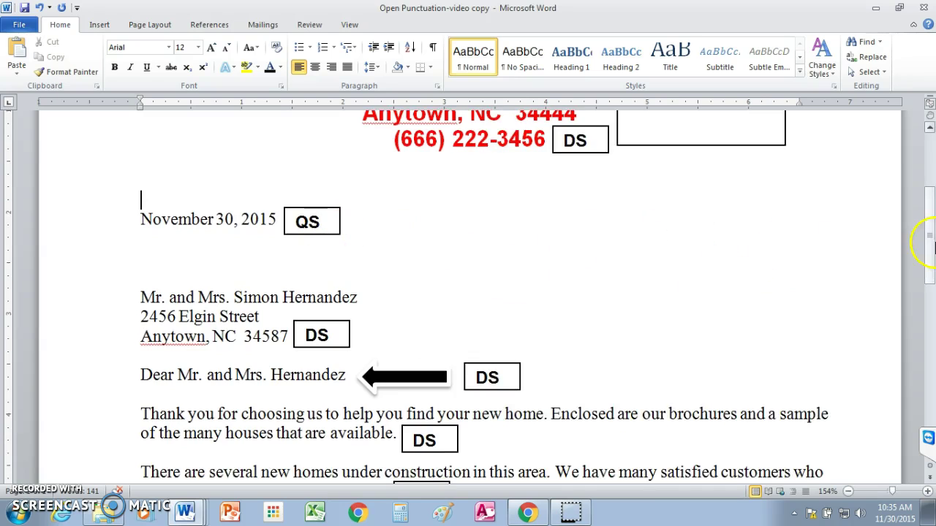
pyautogui.moveTo(928, 212)
pyautogui.mouseDown()
pyautogui.moveTo(931, 267)
pyautogui.moveTo(931, 168)
pyautogui.moveTo(931, 281)
pyautogui.mouseUp()
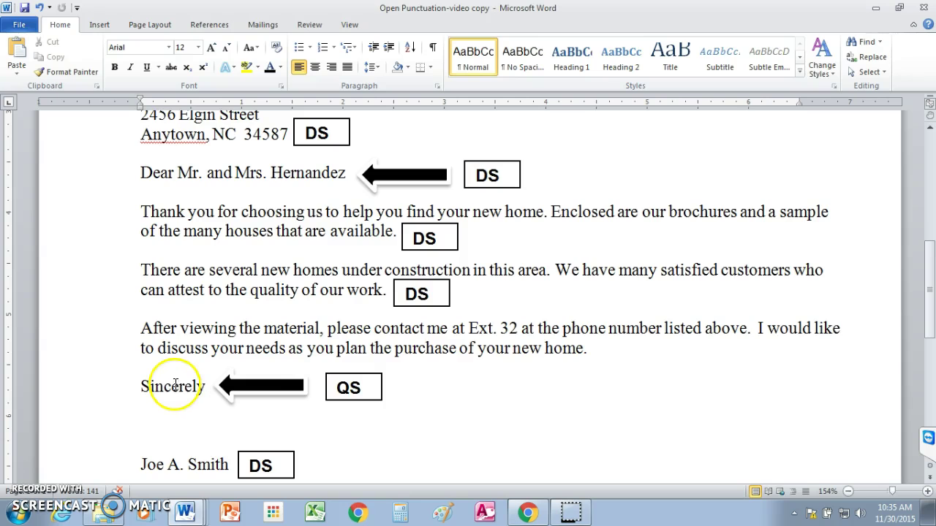
pyautogui.scroll(-2, 923, 311)
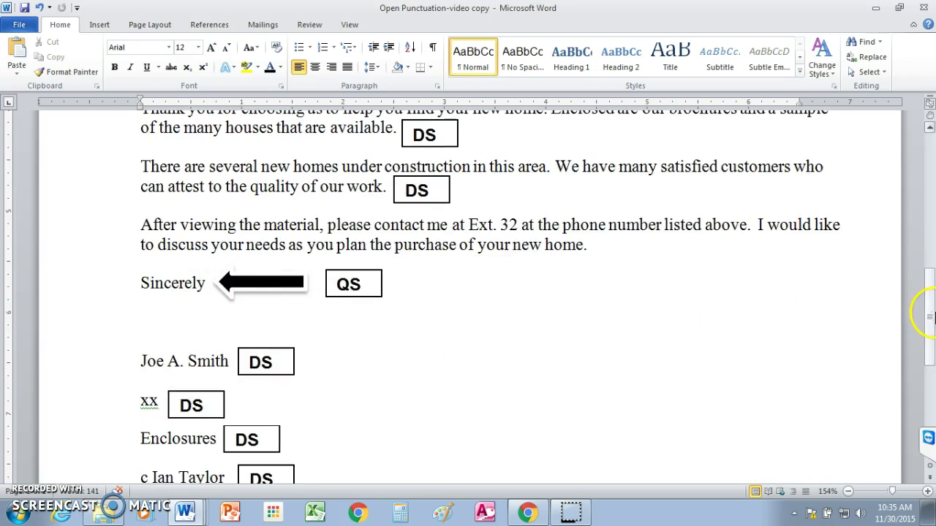
pyautogui.moveTo(930, 311)
pyautogui.mouseDown()
pyautogui.moveTo(930, 349)
pyautogui.moveTo(930, 175)
pyautogui.moveTo(930, 256)
pyautogui.mouseUp()
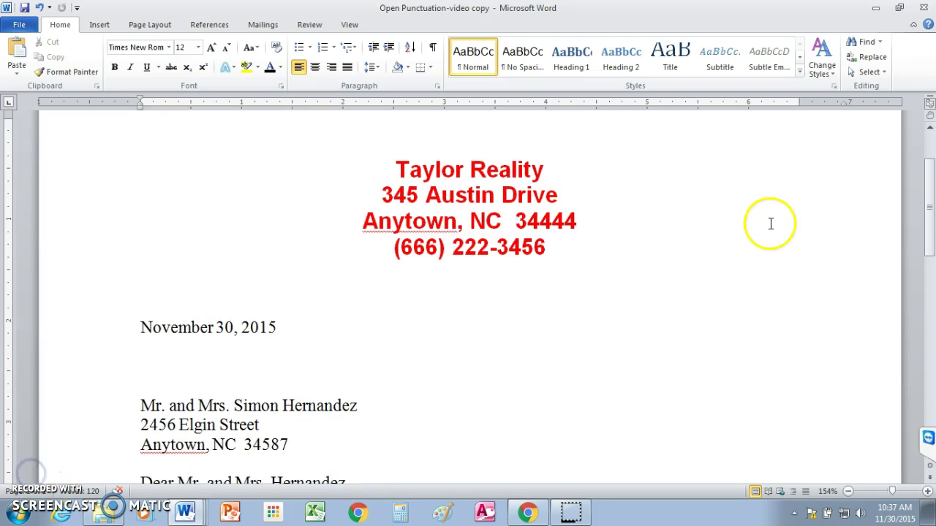
# Step: Scroll down and zoom out until the letterhead through the closing 'Sincerely' fits on screen
pyautogui.moveTo(931, 215); pyautogui.dragTo(931, 277)
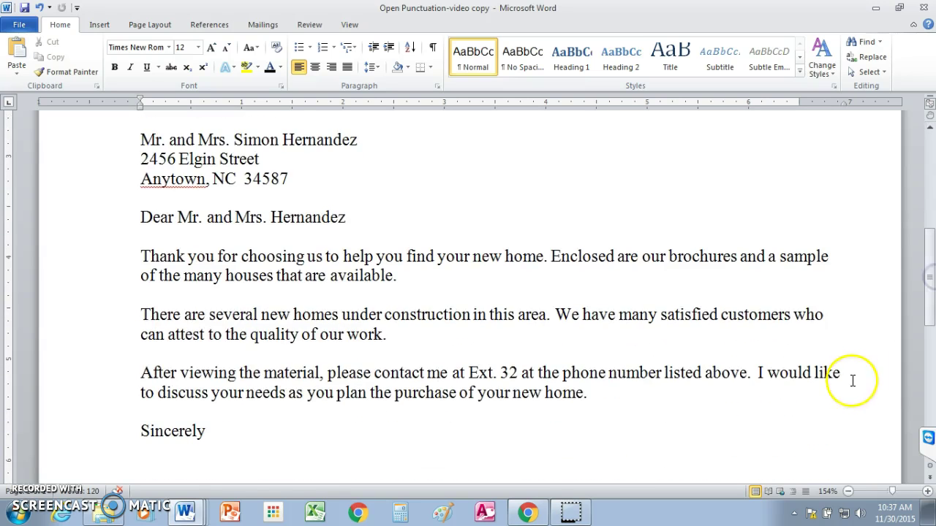
pyautogui.moveTo(893, 492); pyautogui.dragTo(879, 492)
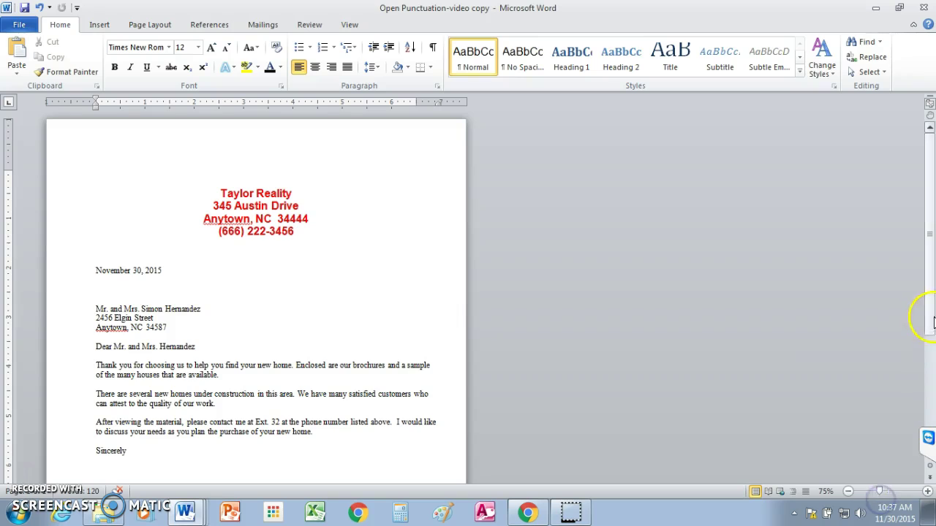
pyautogui.scroll(-1, 930, 316)
pyautogui.scroll(-1, 930, 316)
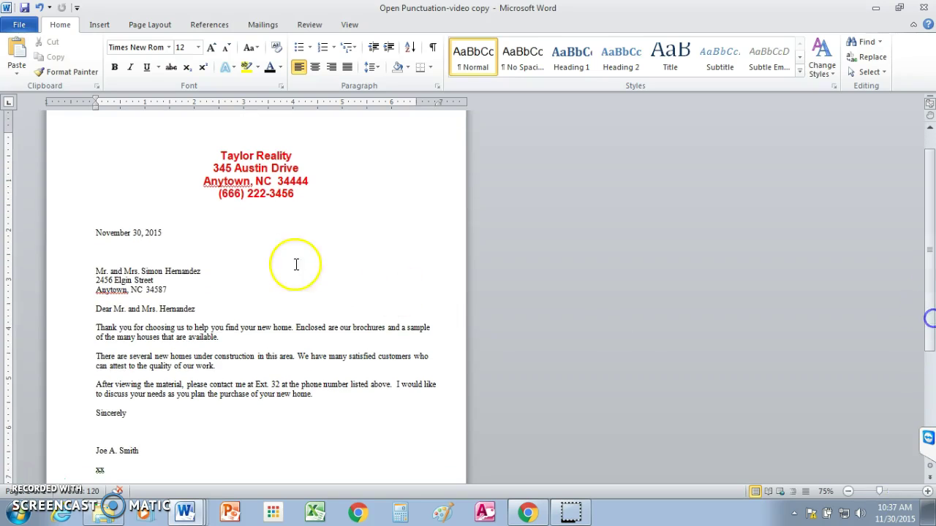
pyautogui.click(257, 182)
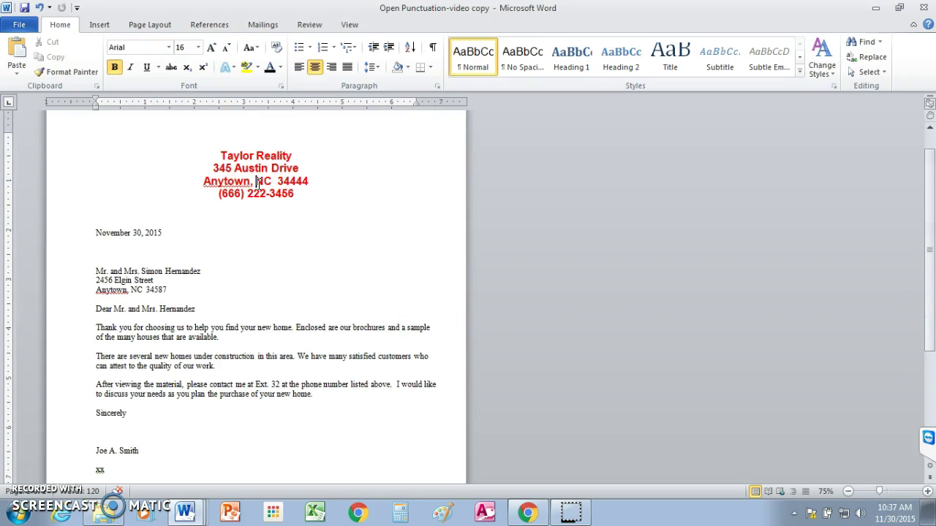
pyautogui.click(384, 190)
pyautogui.click(929, 191)
pyautogui.moveTo(929, 192); pyautogui.dragTo(931, 238)
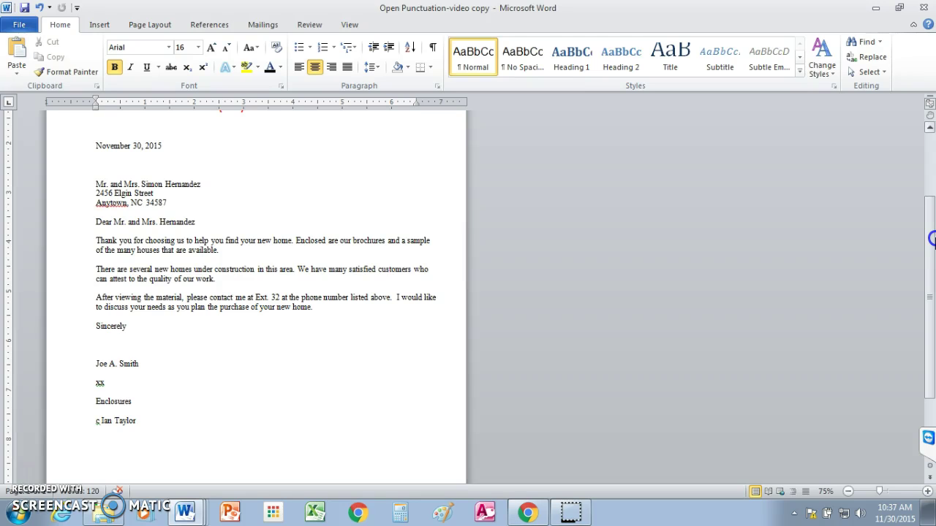
pyautogui.moveTo(931, 238); pyautogui.dragTo(931, 150)
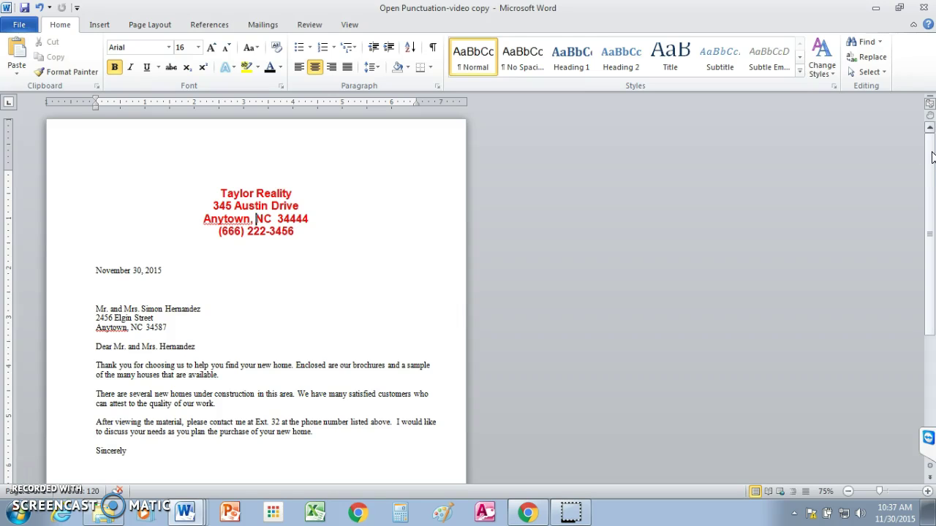
pyautogui.moveTo(931, 157); pyautogui.dragTo(931, 212)
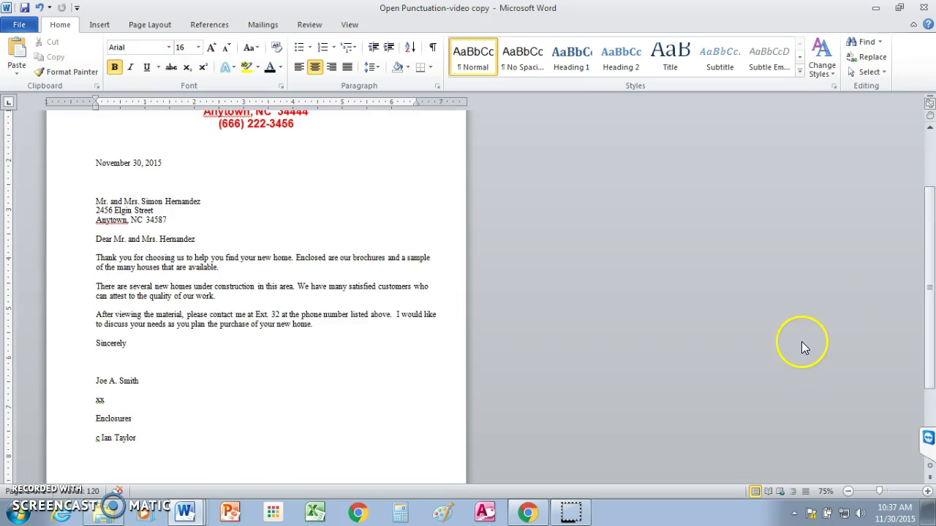
pyautogui.click(540, 442)
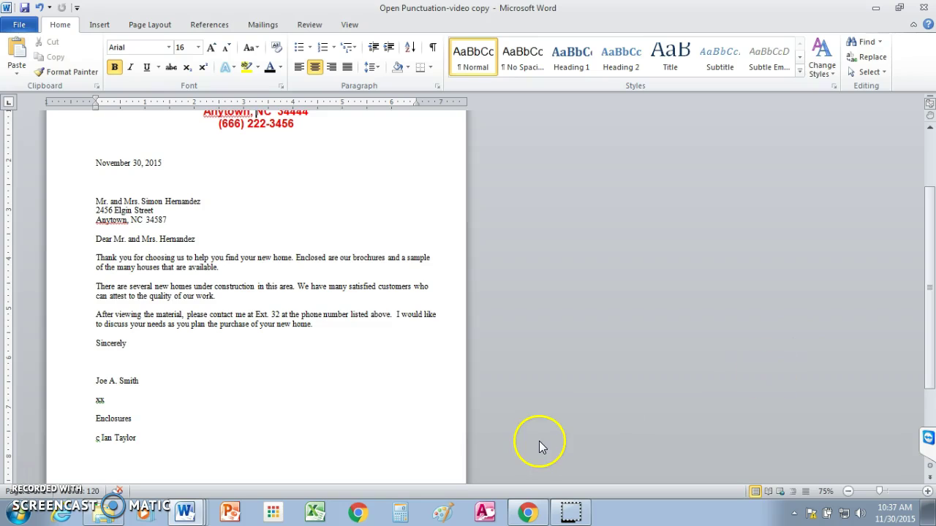